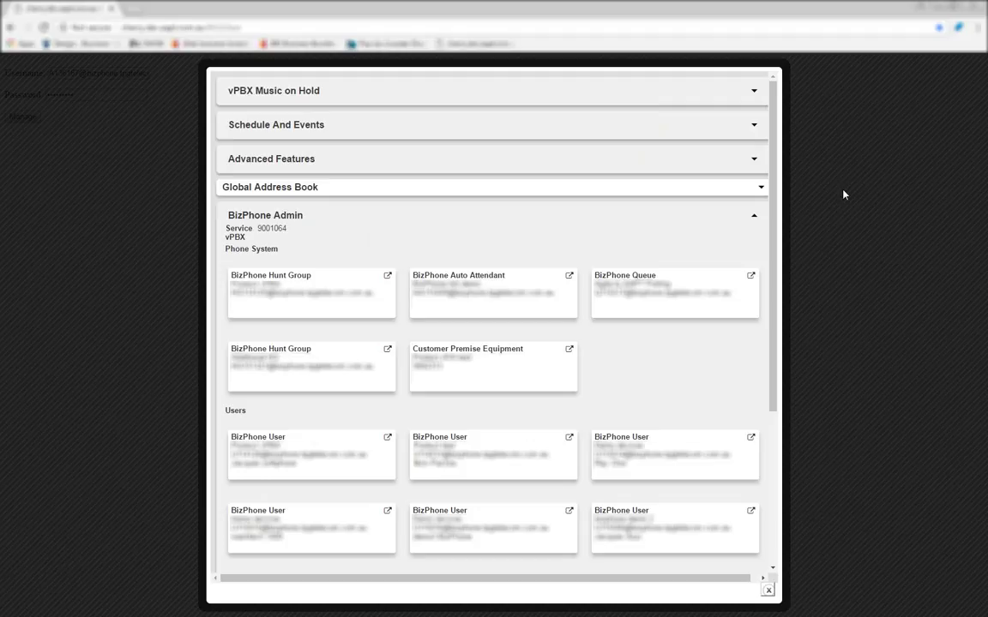
Create and save a new schedule named "After Hours" with the Time schedule type under Schedule And Events.
{"action": "left_click", "coordinate": [754, 126]}
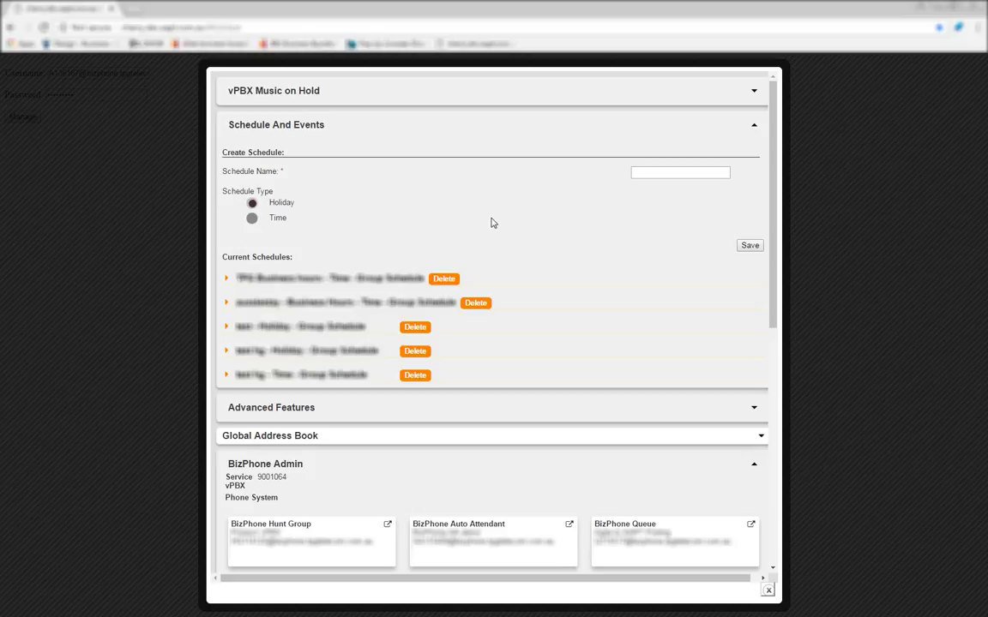
{"action": "left_click", "coordinate": [658, 173]}
{"action": "type", "text": "After "}
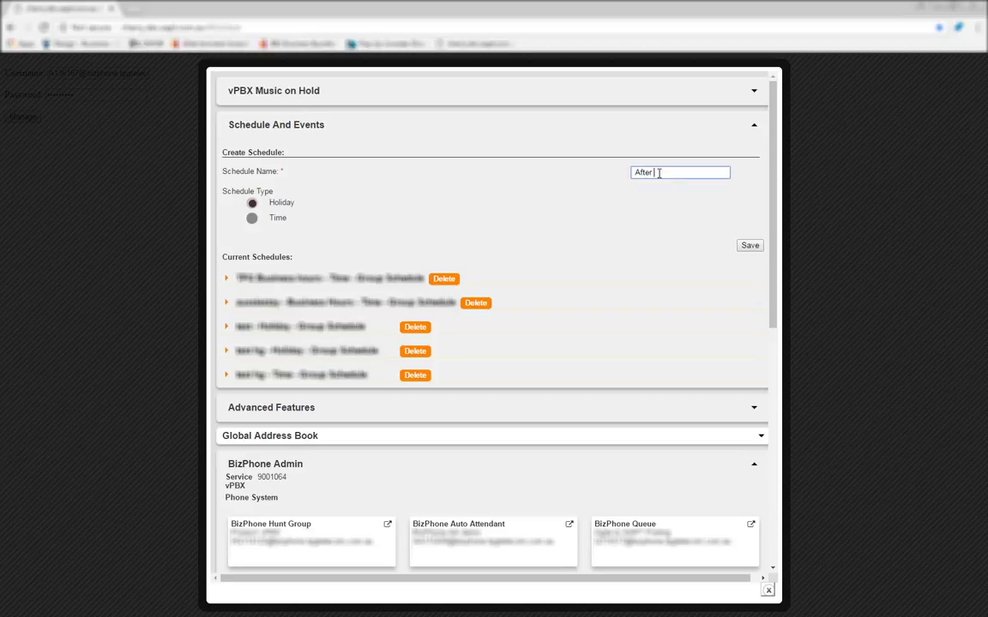
{"action": "type", "text": "Hours"}
{"action": "left_click", "coordinate": [252, 218]}
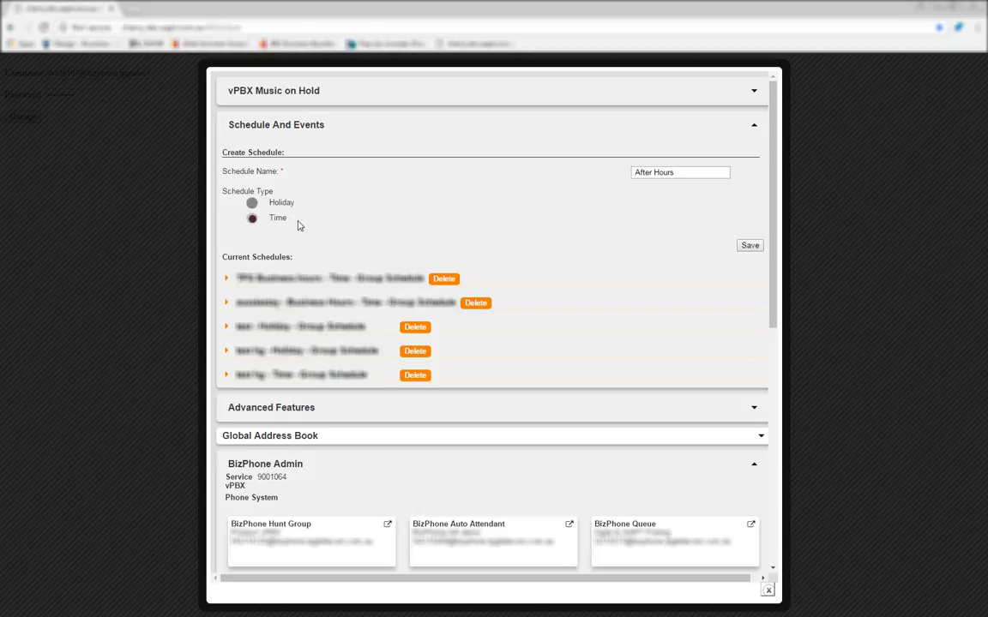
{"action": "left_click", "coordinate": [746, 246]}
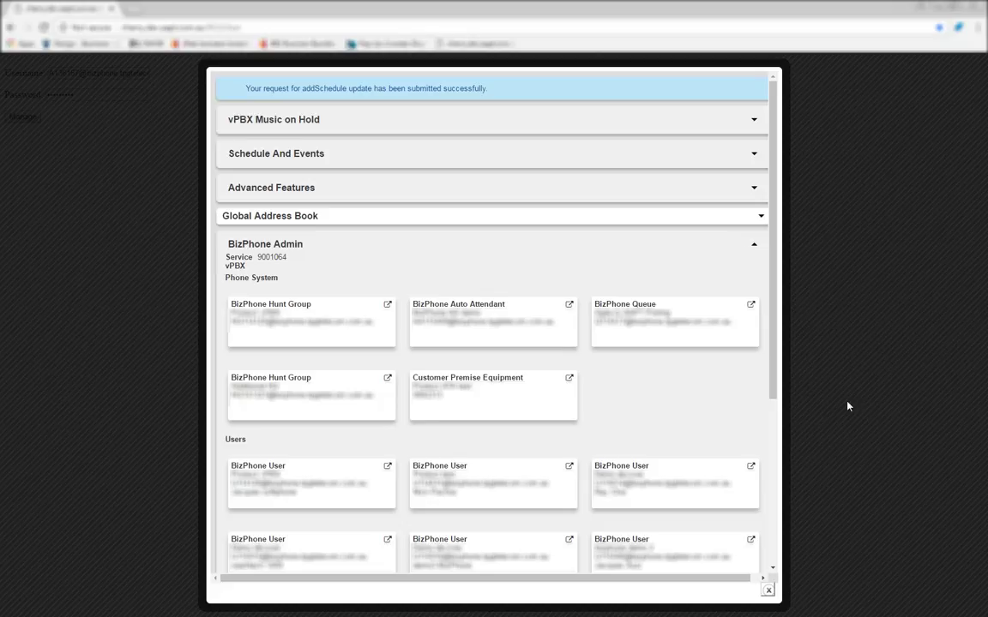
Start a new event in the After Hours schedule and name it "Business After Hours".
{"action": "left_click", "coordinate": [762, 161]}
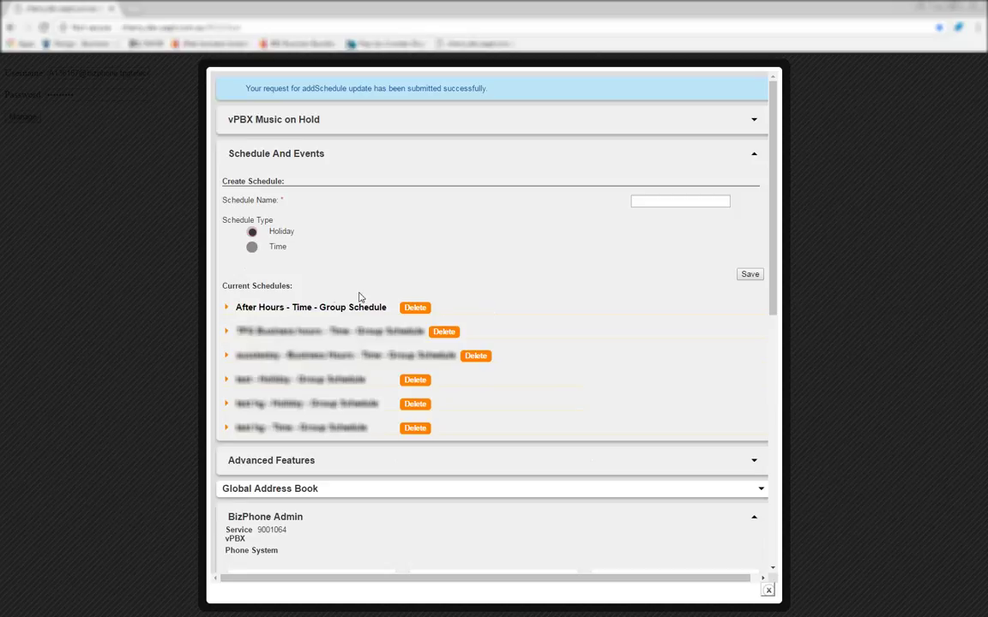
{"action": "left_click", "coordinate": [227, 308]}
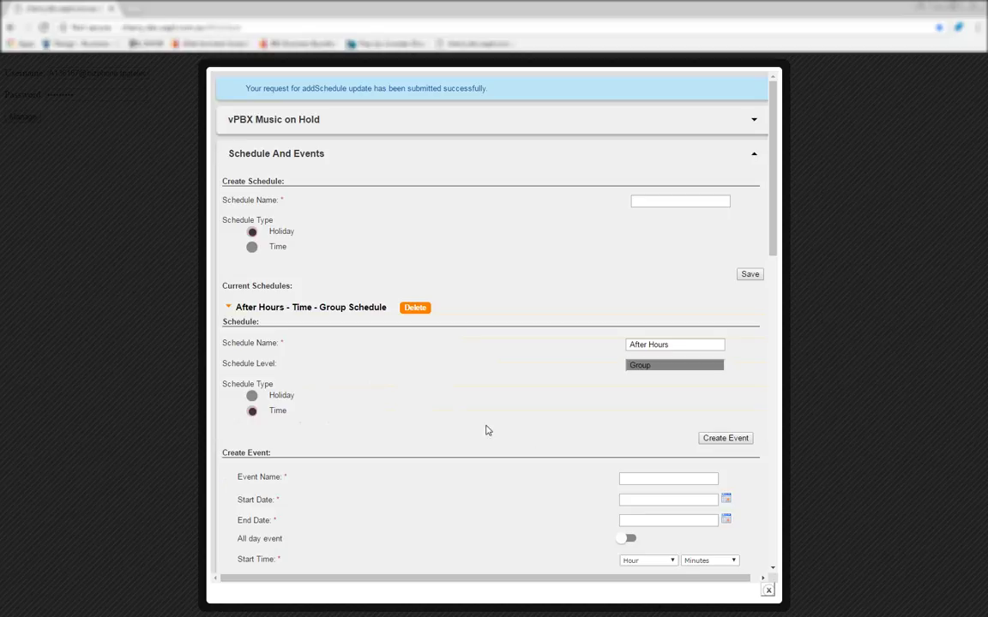
{"action": "left_click", "coordinate": [717, 440]}
{"action": "left_click_drag", "start_coordinate": [770, 243], "coordinate": [775, 320]}
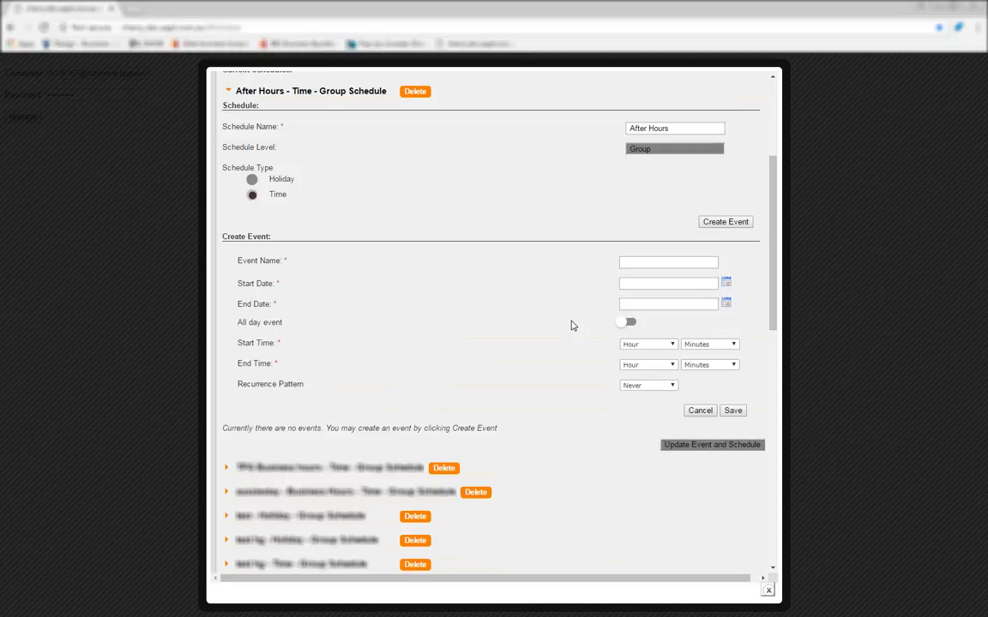
{"action": "left_click", "coordinate": [632, 263]}
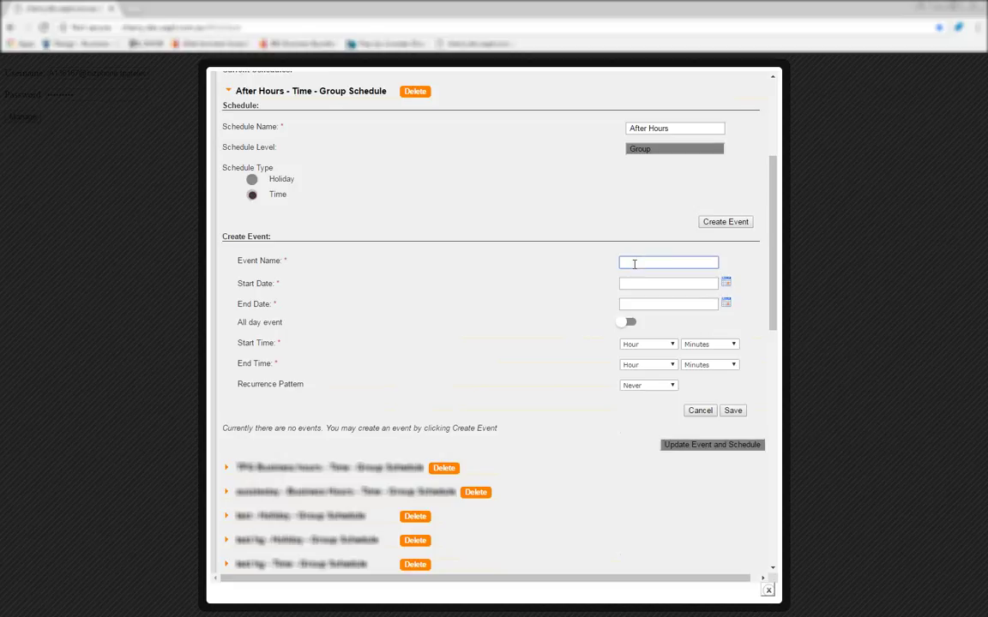
{"action": "type", "text": "Business After Hours"}
Set the Business After Hours event's start date to 20/02/2017 and end date to 21/02/2017.
{"action": "left_click", "coordinate": [726, 283]}
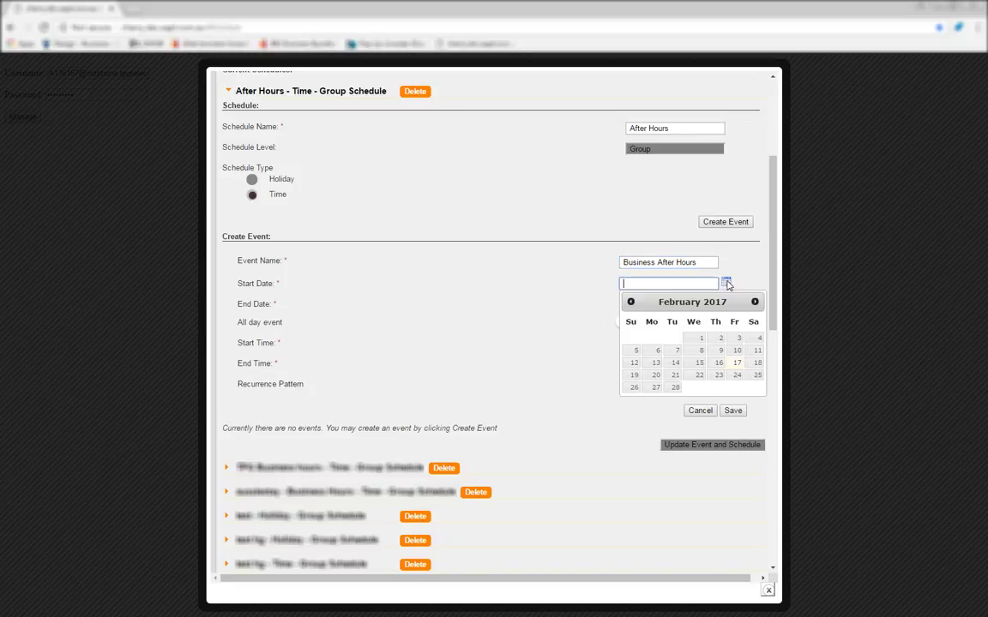
{"action": "left_click", "coordinate": [655, 374]}
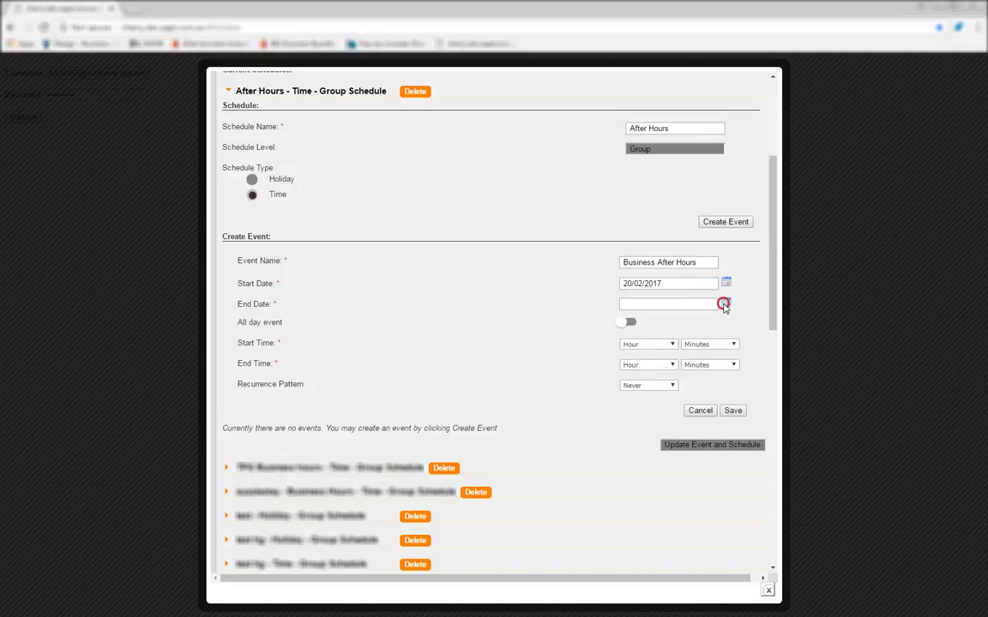
{"action": "left_click", "coordinate": [723, 306]}
{"action": "left_click", "coordinate": [671, 397]}
Set the Business After Hours event's start time to 17:00 and end time to 8:30.
{"action": "left_click", "coordinate": [631, 344]}
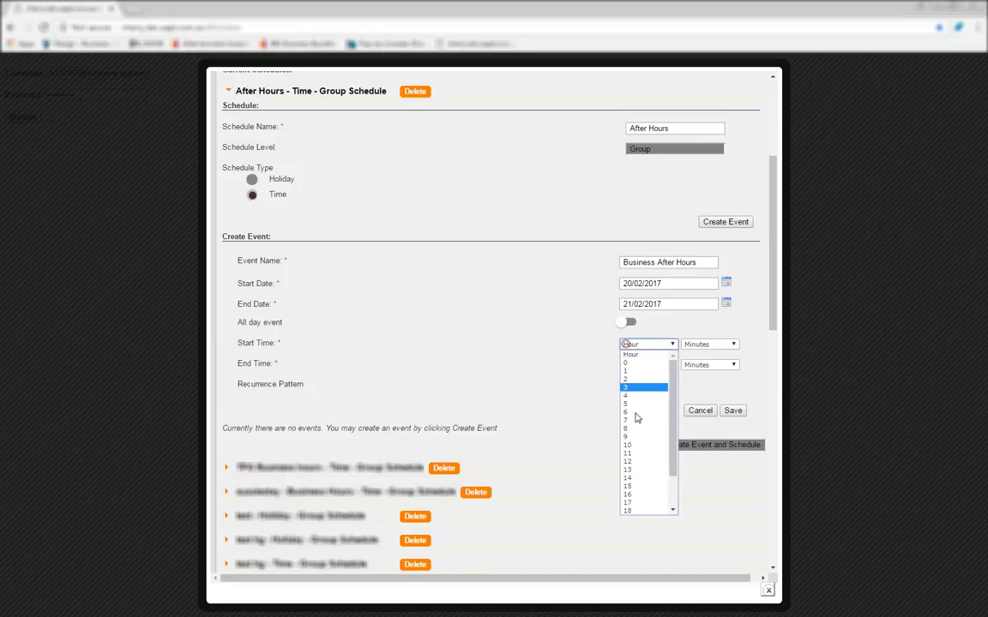
{"action": "left_click", "coordinate": [651, 502]}
{"action": "left_click", "coordinate": [703, 344]}
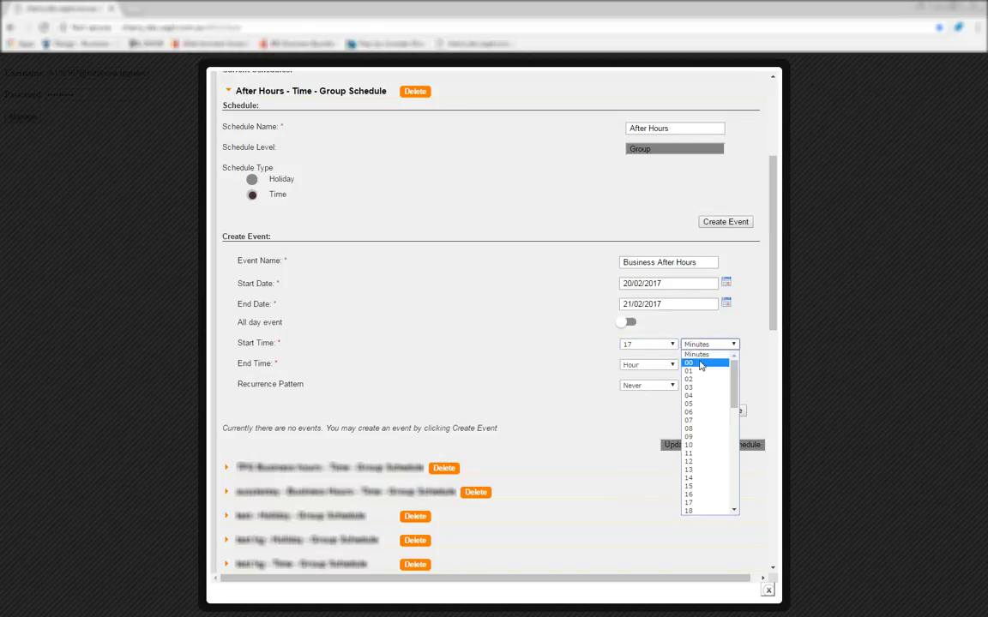
{"action": "left_click", "coordinate": [696, 362]}
{"action": "left_click", "coordinate": [656, 365]}
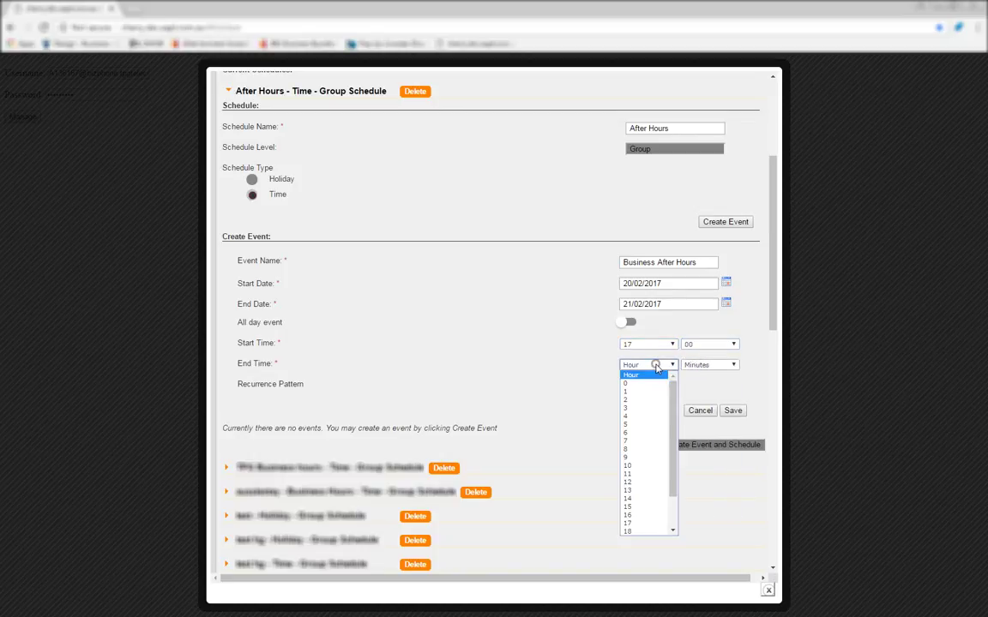
{"action": "left_click", "coordinate": [635, 448]}
{"action": "left_click", "coordinate": [703, 365]}
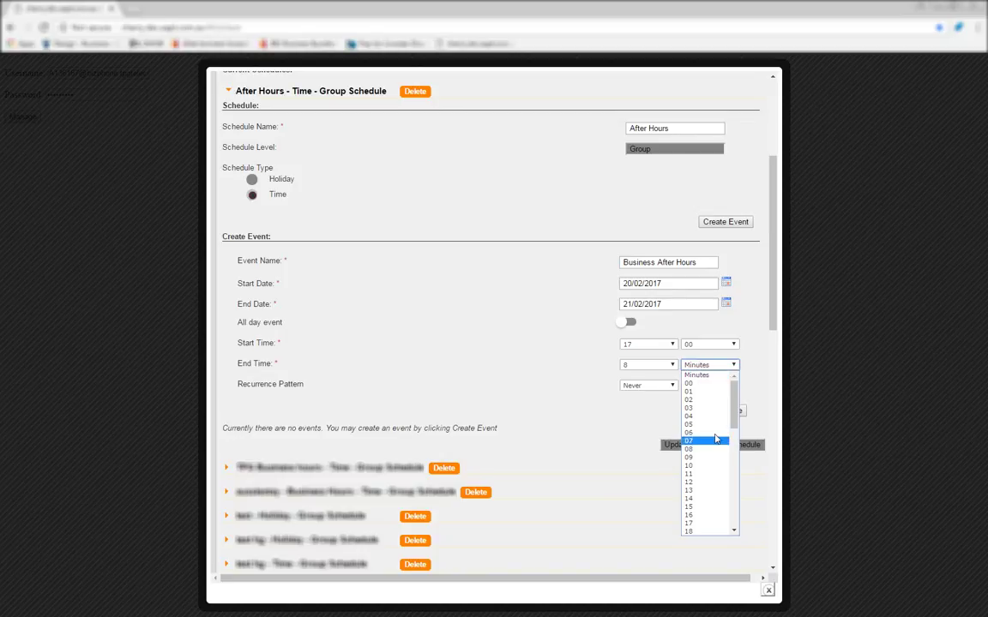
{"action": "scroll", "coordinate": [731, 454], "scroll_direction": "down", "scroll_amount": 4}
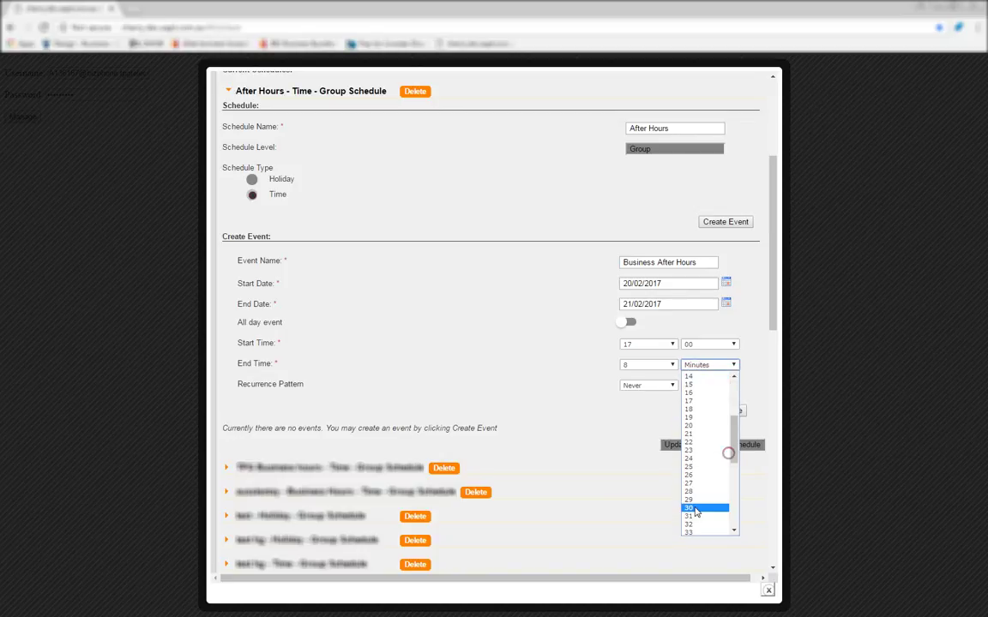
{"action": "left_click", "coordinate": [688, 503]}
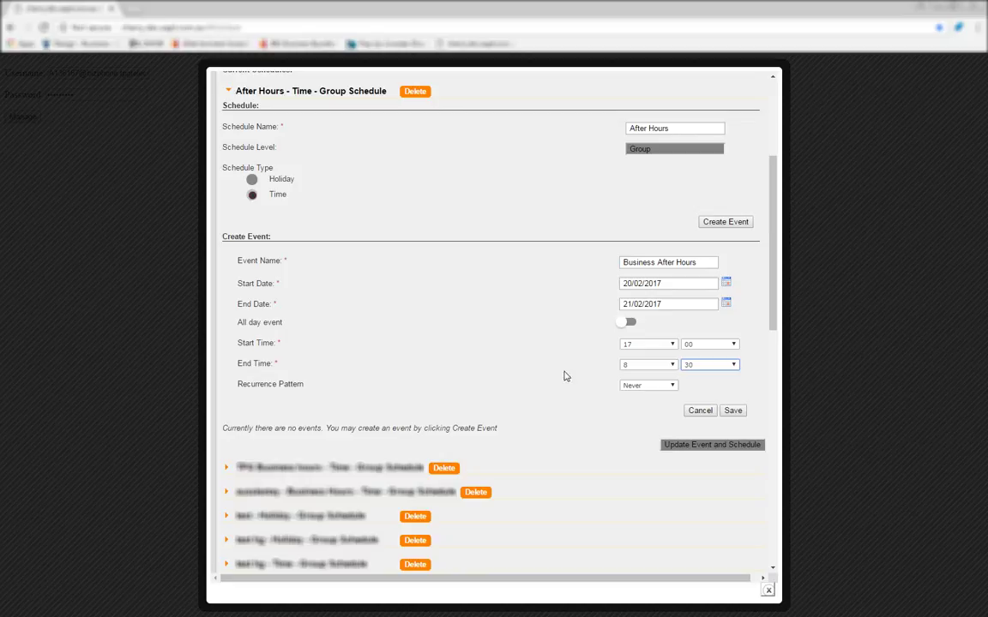
Make the Business After Hours event recur weekly, every 1 week, on Monday through Friday.
{"action": "left_click", "coordinate": [638, 385]}
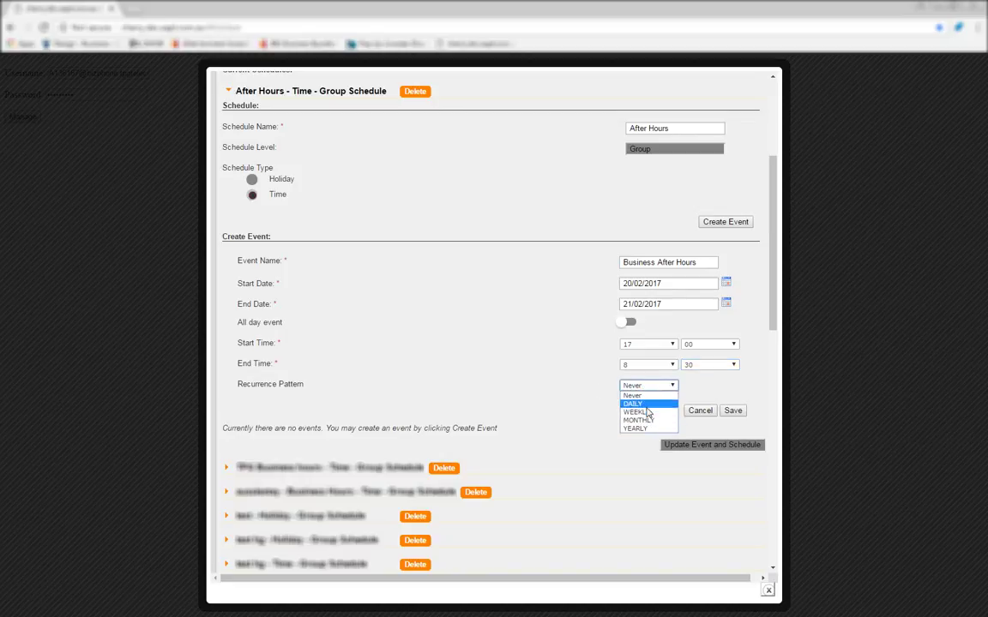
{"action": "left_click", "coordinate": [645, 412]}
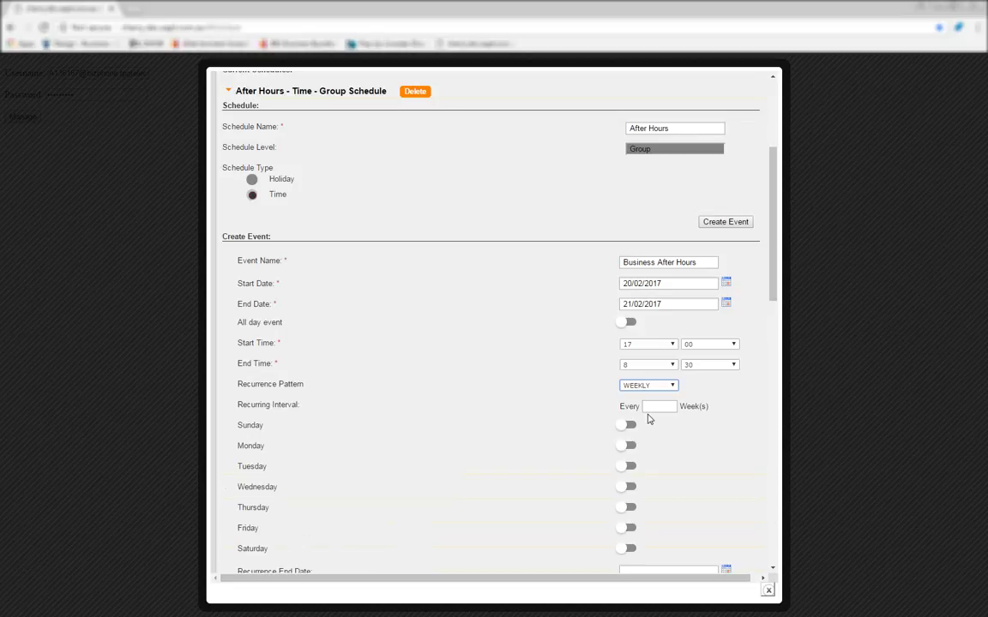
{"action": "left_click", "coordinate": [659, 407]}
{"action": "left_click", "coordinate": [629, 445]}
{"action": "left_click", "coordinate": [629, 465]}
{"action": "left_click", "coordinate": [629, 486]}
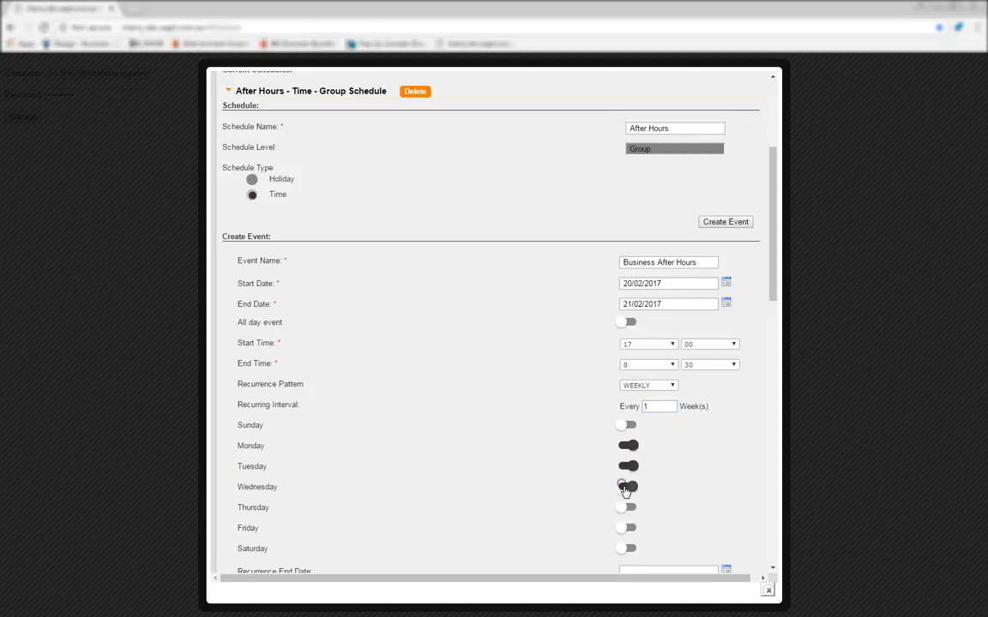
{"action": "left_click", "coordinate": [627, 507]}
{"action": "left_click", "coordinate": [627, 528]}
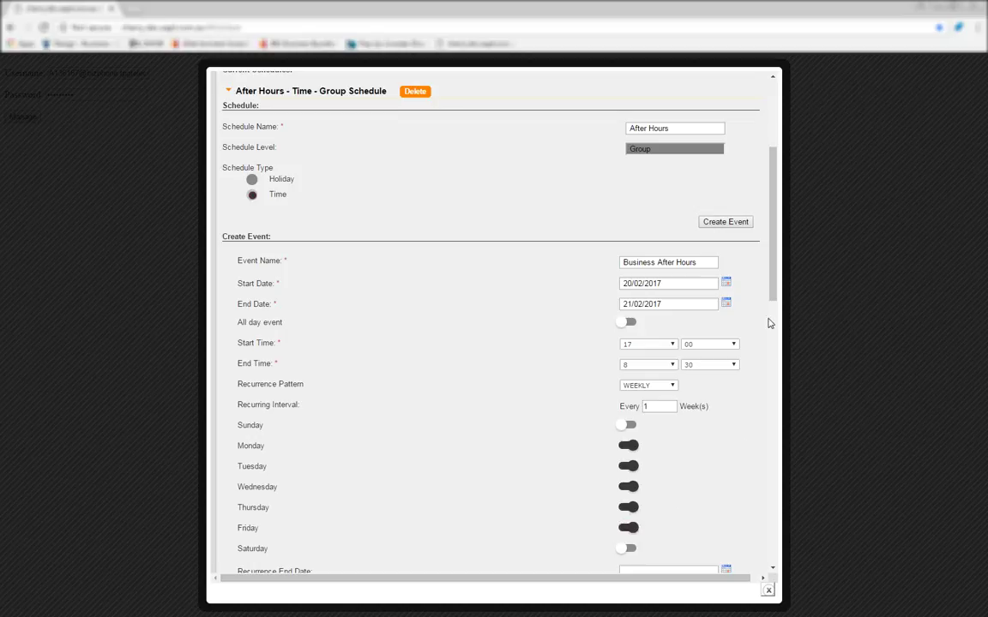
Set the recurrence end date to 31/12/17 and save the Business After Hours event to the schedule.
{"action": "left_click_drag", "start_coordinate": [772, 293], "coordinate": [771, 329]}
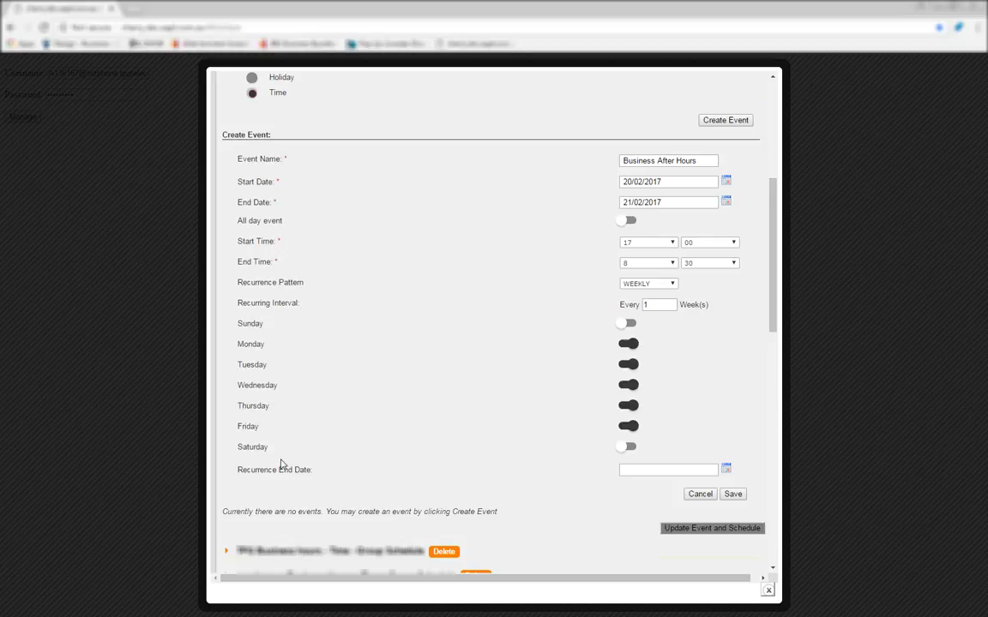
{"action": "left_click", "coordinate": [636, 470]}
{"action": "type", "text": "31/12/17"}
{"action": "left_click", "coordinate": [673, 455]}
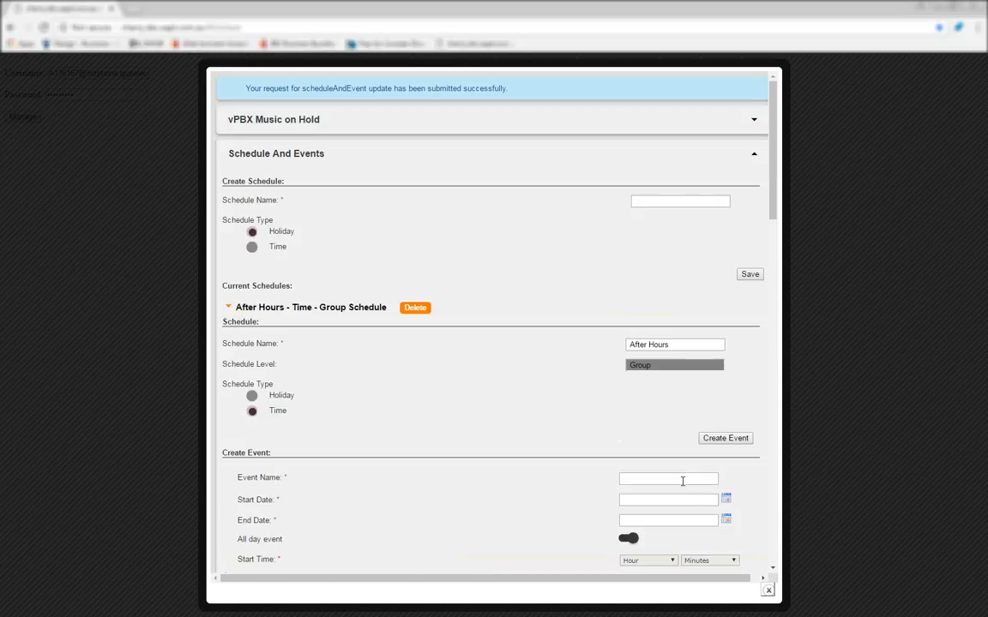
Name a second After Hours event "Weekend Hours" and set its dates from 18/02/2017 to 20/02/2017.
{"action": "left_click", "coordinate": [682, 481]}
{"action": "type", "text": "Weekend Hours"}
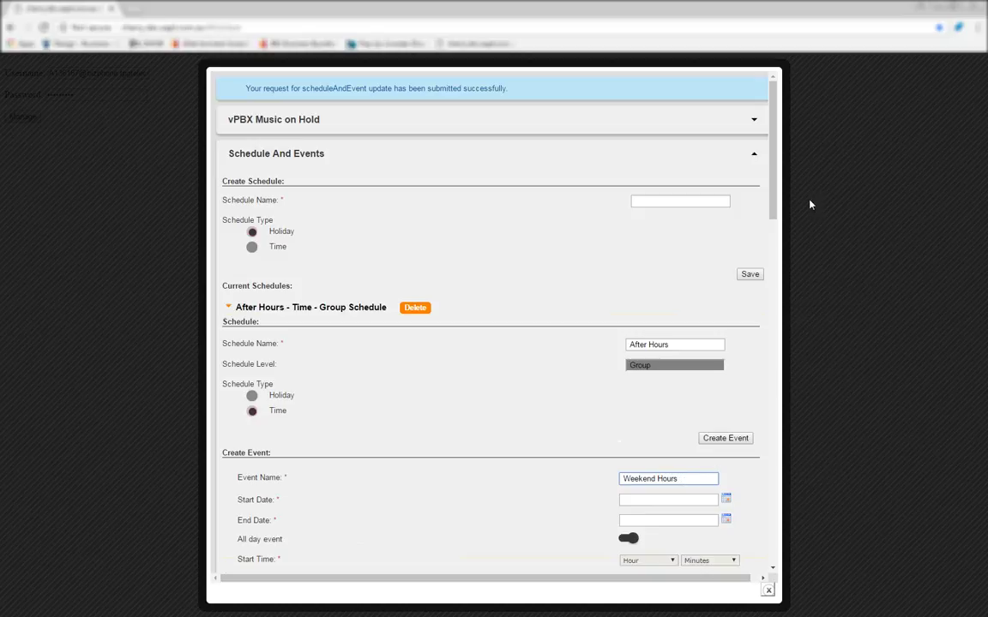
{"action": "left_click_drag", "start_coordinate": [774, 169], "coordinate": [768, 245]}
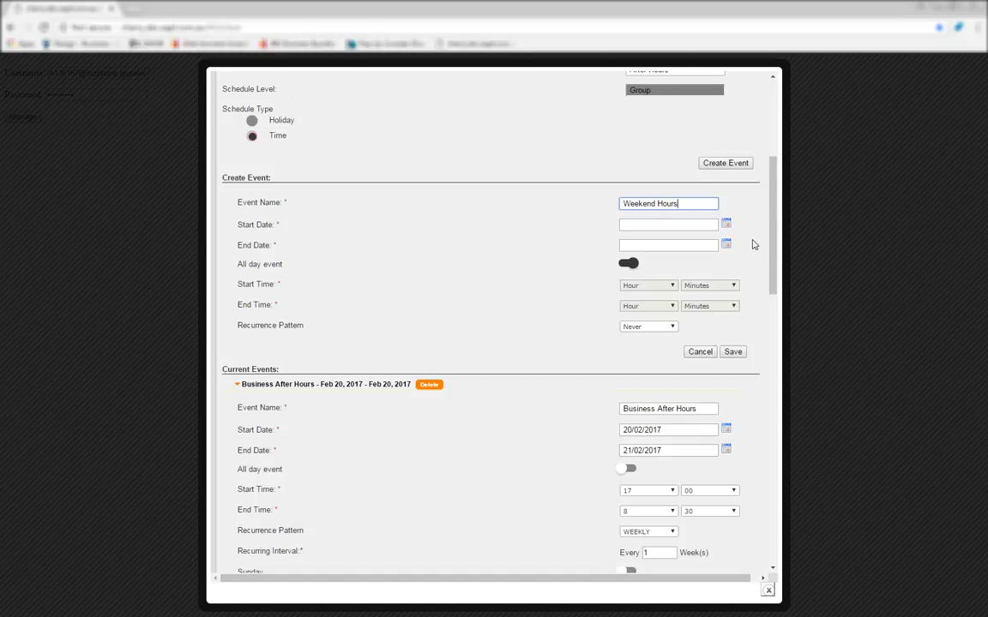
{"action": "left_click", "coordinate": [725, 225]}
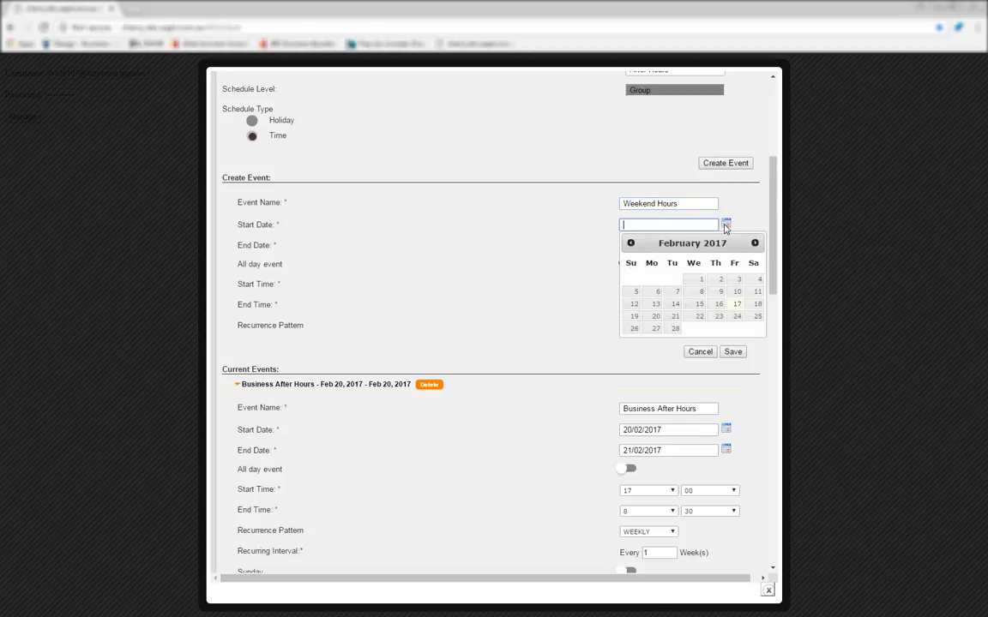
{"action": "left_click", "coordinate": [757, 303]}
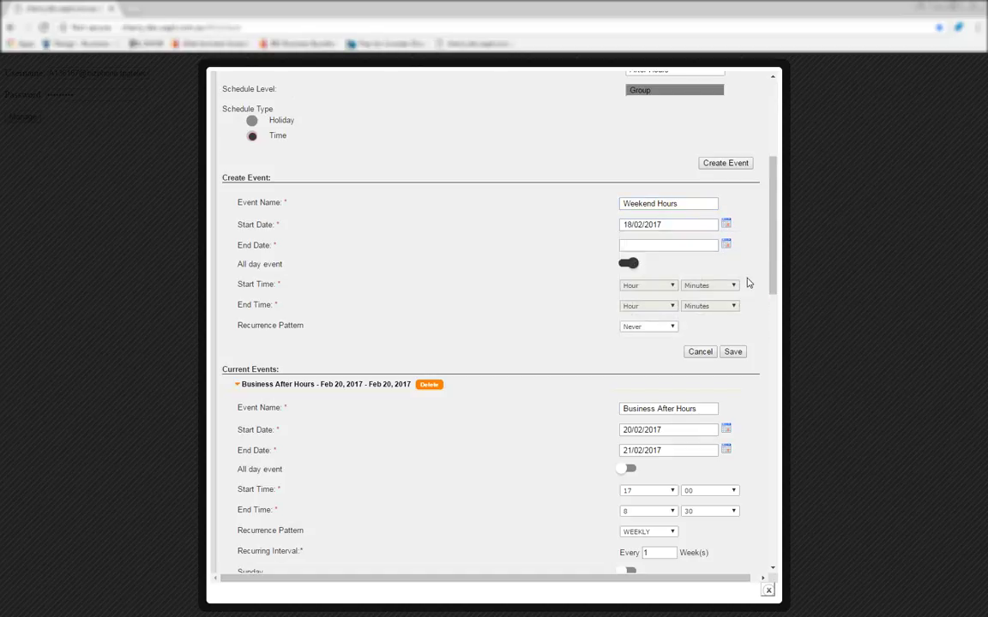
{"action": "left_click", "coordinate": [725, 244]}
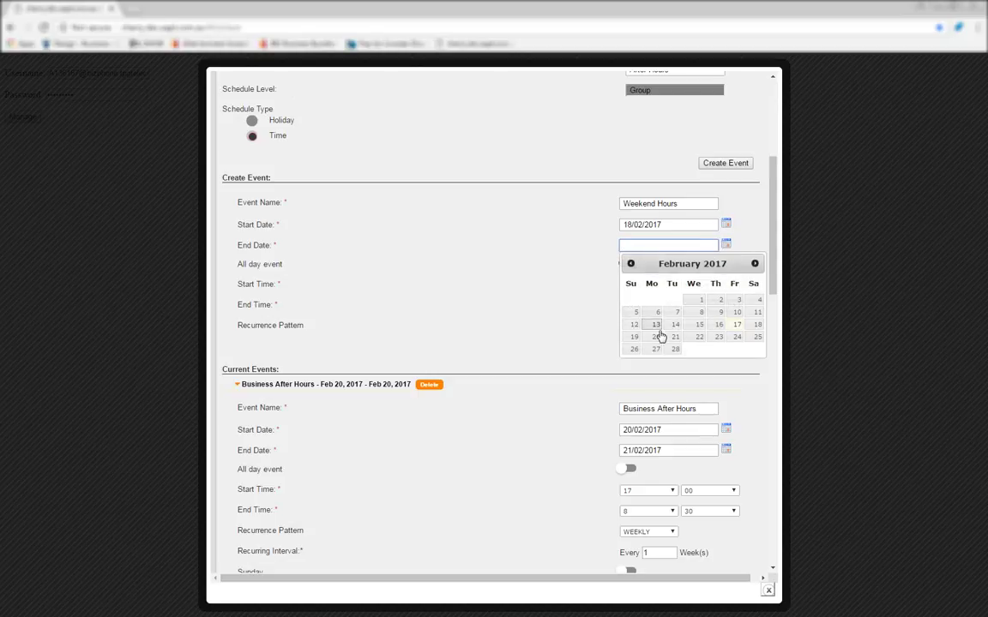
{"action": "left_click", "coordinate": [657, 337]}
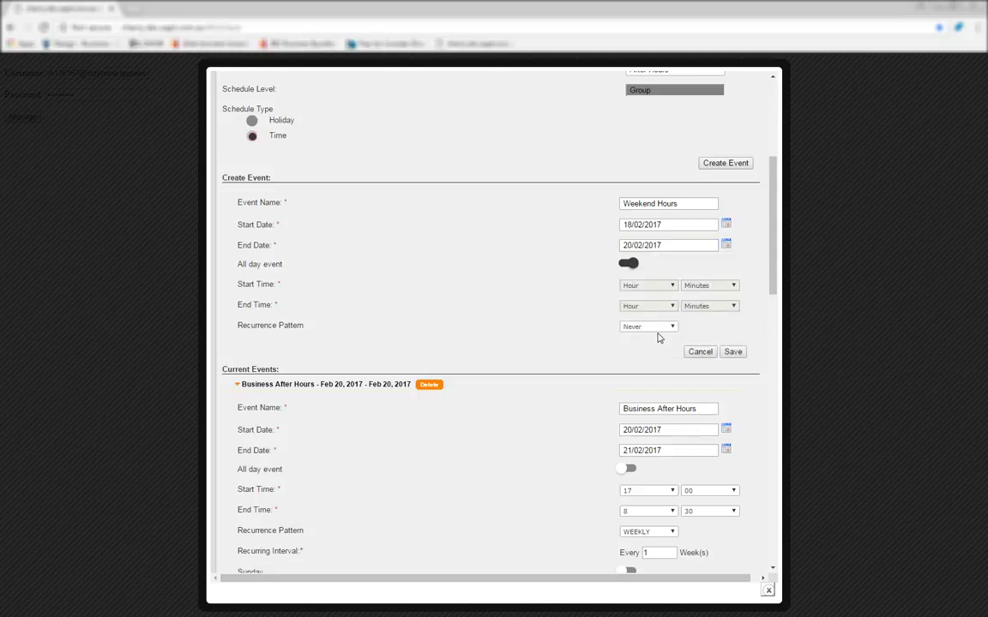
Turn off the all-day option for Weekend Hours and set its time from 16:30 to 8:30.
{"action": "left_click", "coordinate": [632, 265]}
{"action": "left_click", "coordinate": [649, 286]}
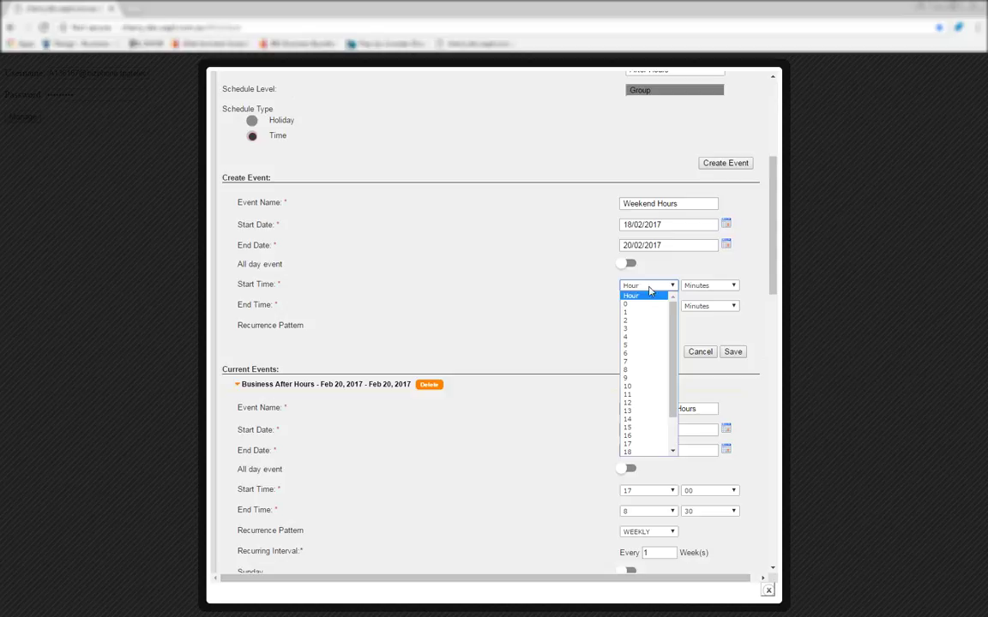
{"action": "left_click", "coordinate": [633, 435]}
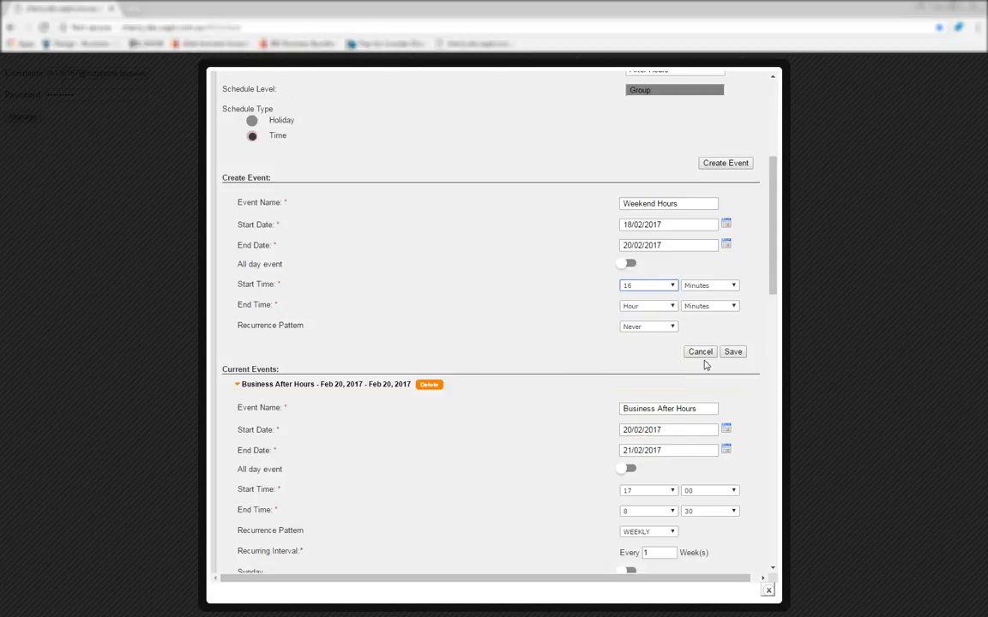
{"action": "left_click", "coordinate": [727, 286]}
{"action": "left_click_drag", "start_coordinate": [733, 302], "coordinate": [735, 350]}
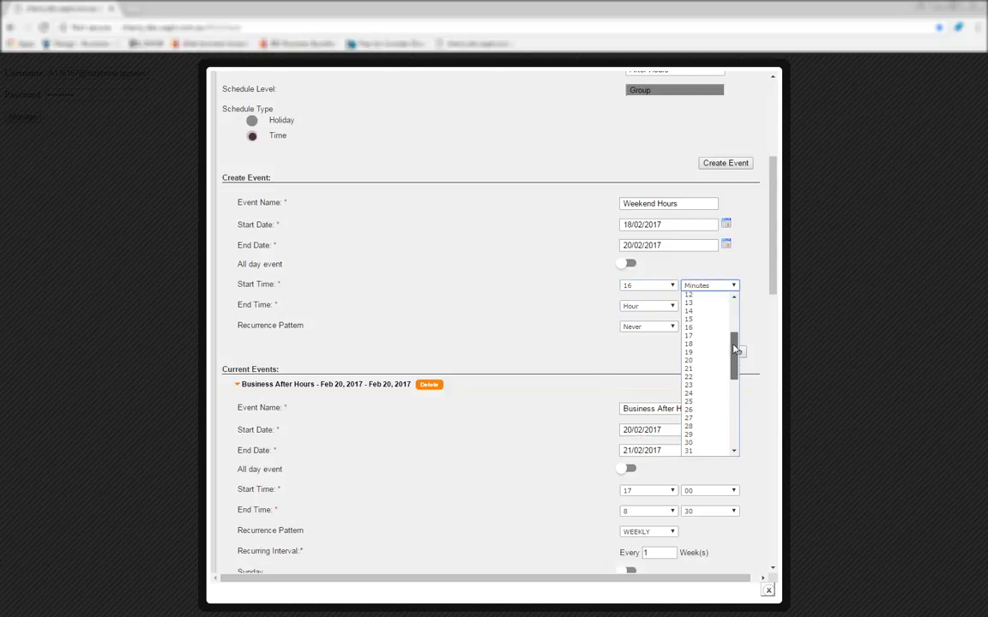
{"action": "left_click", "coordinate": [690, 441]}
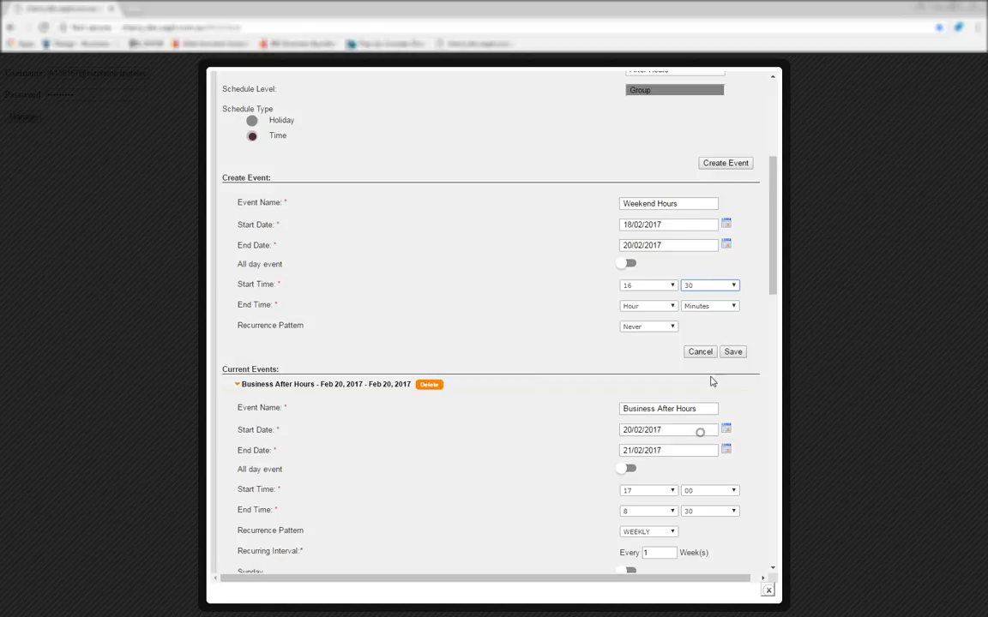
{"action": "left_click", "coordinate": [663, 307]}
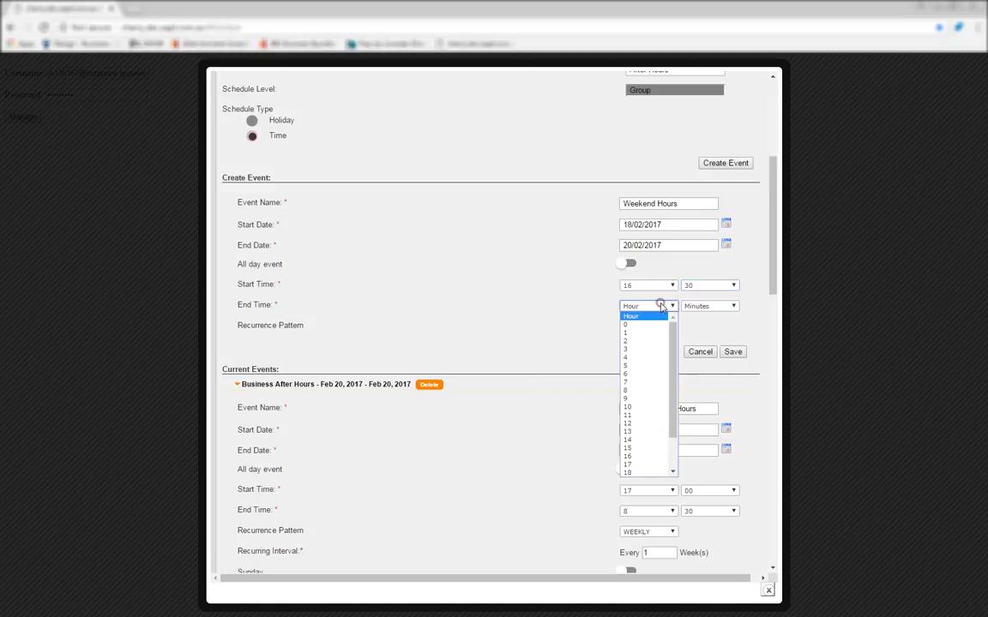
{"action": "left_click", "coordinate": [643, 393]}
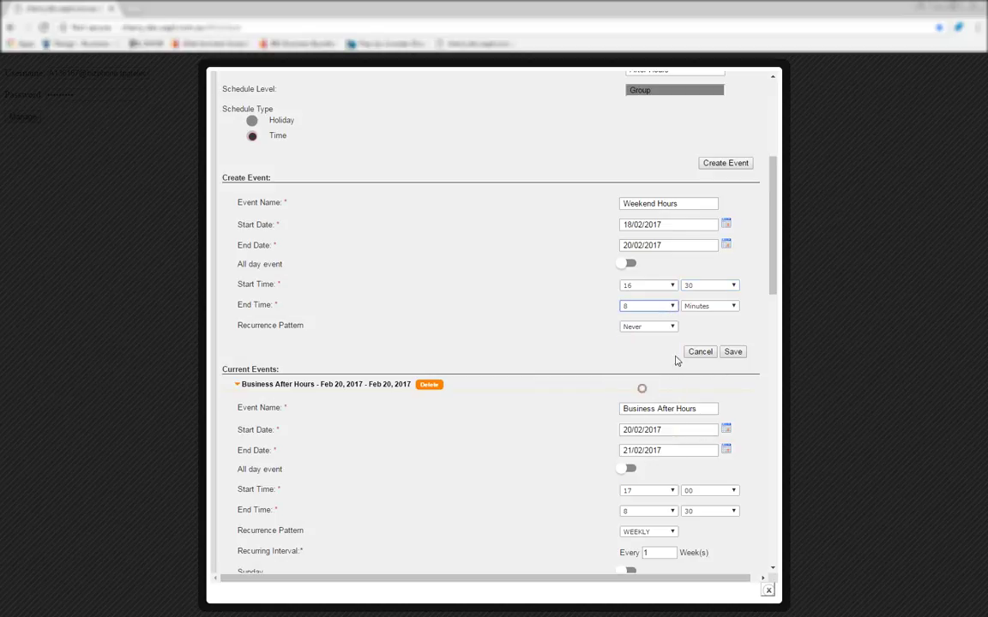
{"action": "left_click", "coordinate": [702, 306]}
{"action": "left_click_drag", "start_coordinate": [729, 340], "coordinate": [734, 370]}
{"action": "left_click", "coordinate": [711, 467]}
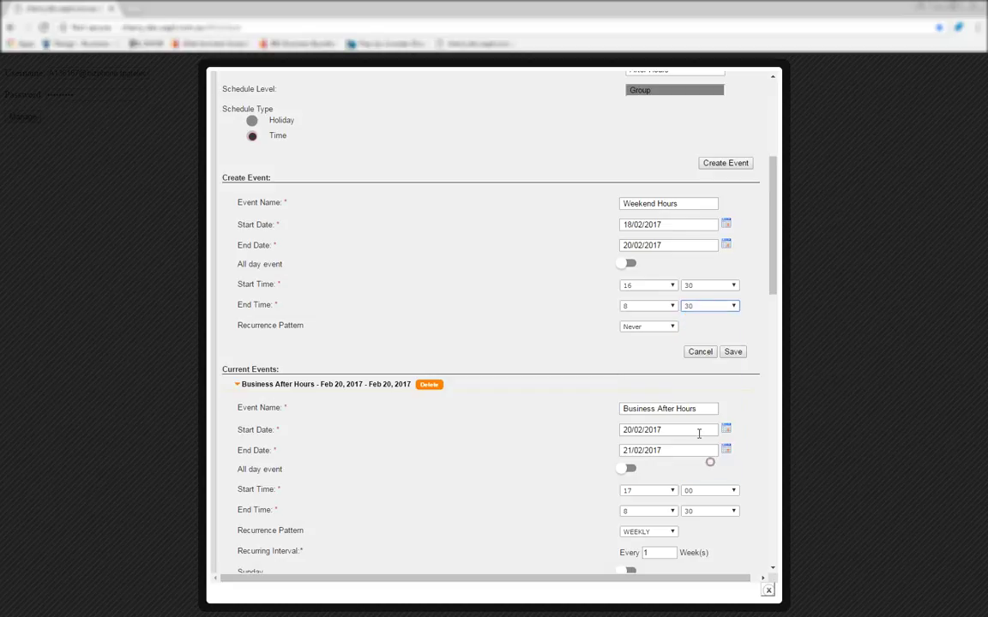
Make the Weekend Hours event recur weekly, every 1 week, on Saturday.
{"action": "left_click", "coordinate": [647, 327]}
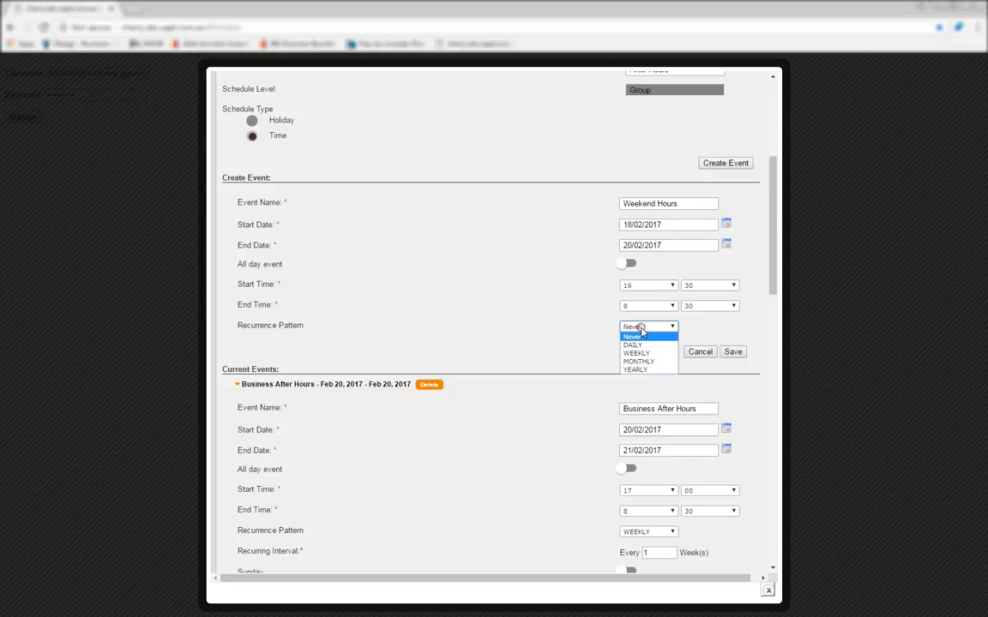
{"action": "left_click", "coordinate": [643, 349]}
{"action": "left_click", "coordinate": [656, 348]}
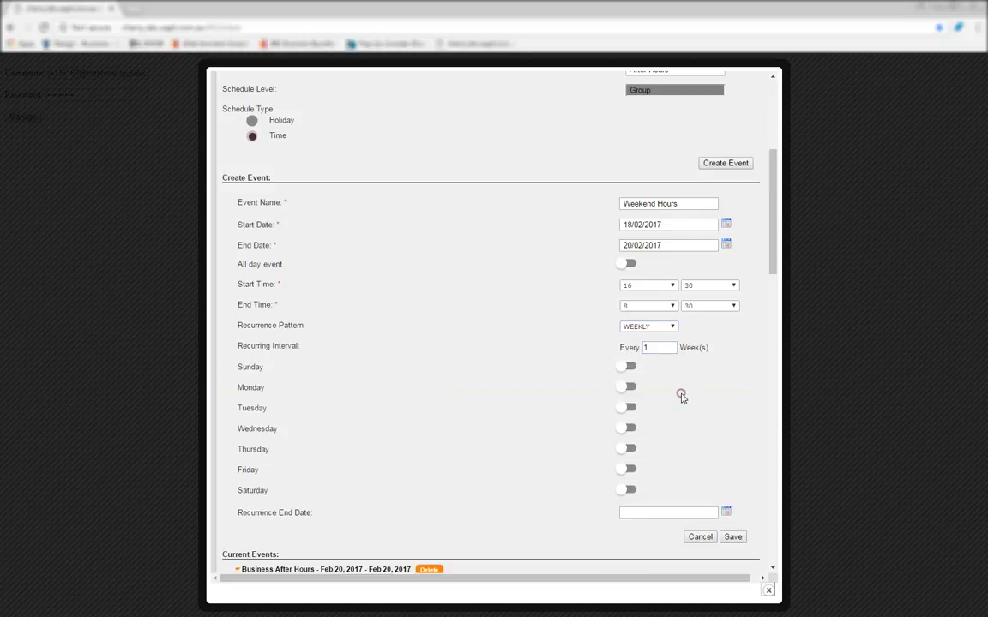
{"action": "left_click", "coordinate": [629, 495]}
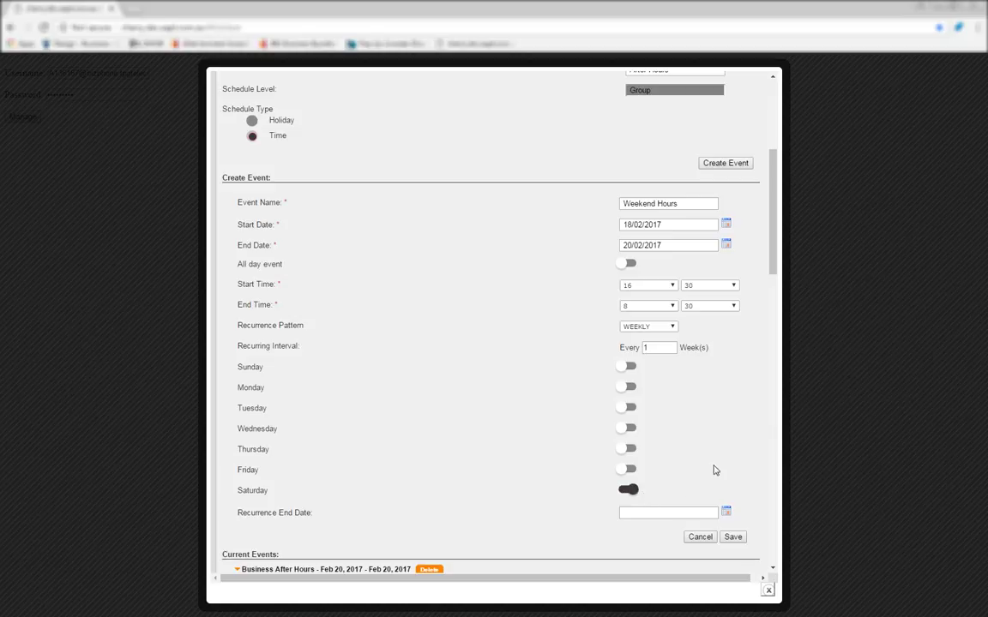